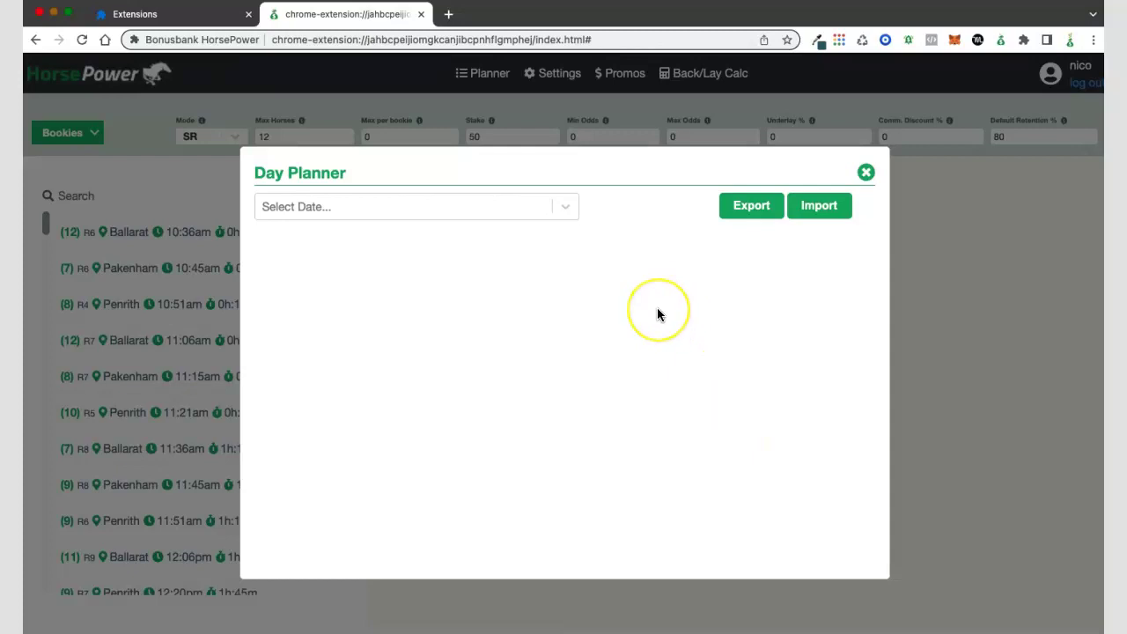
# - Set the planner date to Thu 26 May and enter Ballarat race 7 as the first planned entry
pyautogui.click(566, 209)
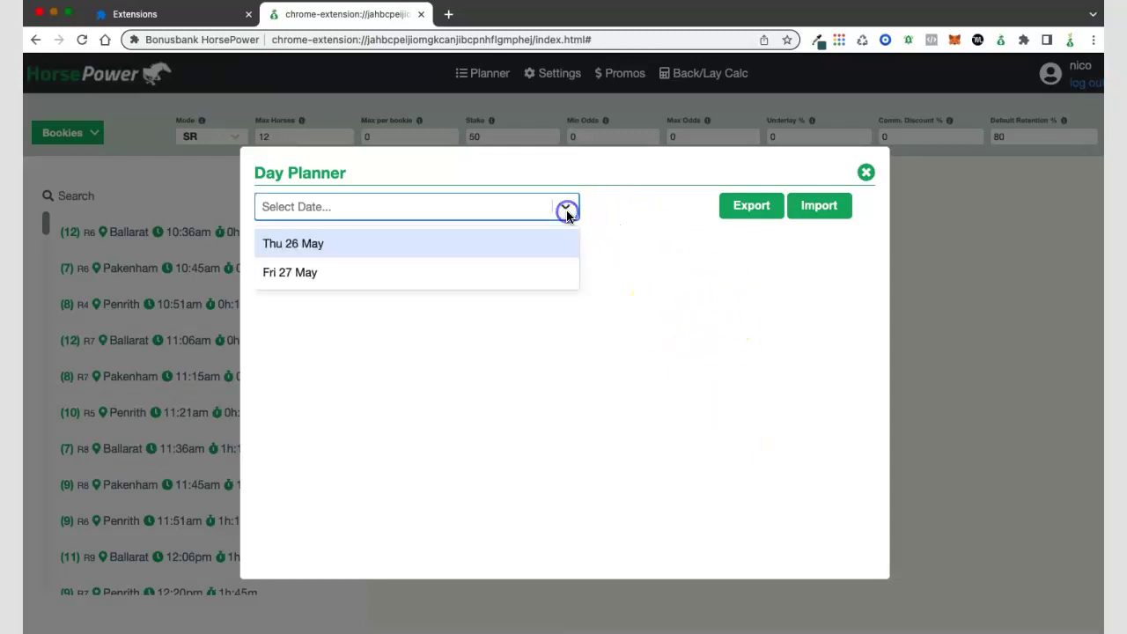
pyautogui.click(426, 246)
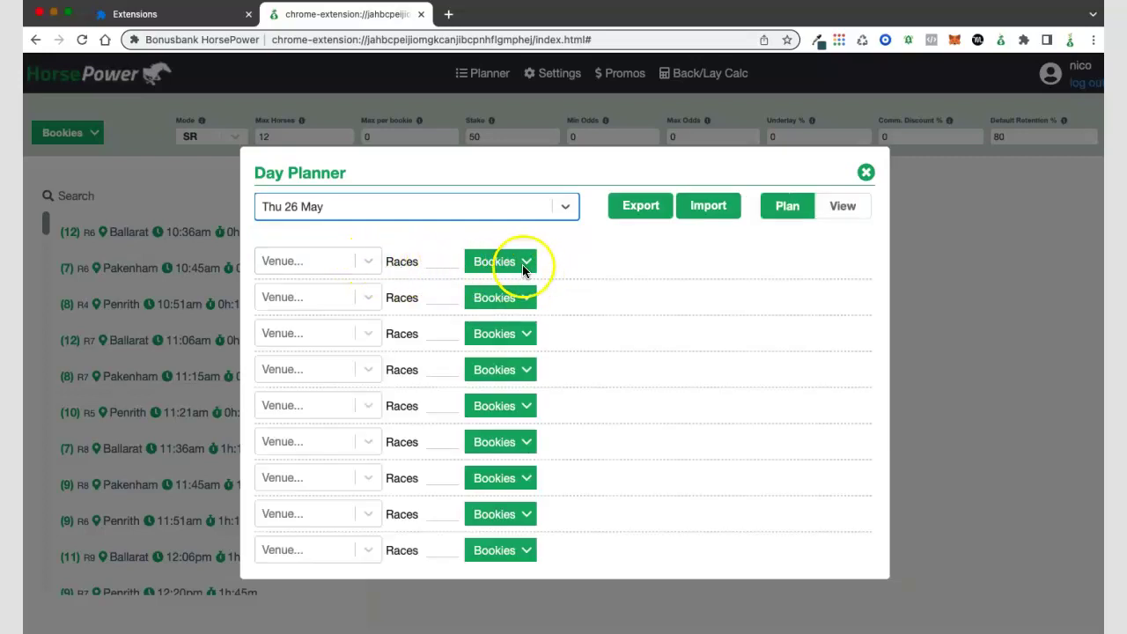
pyautogui.click(370, 262)
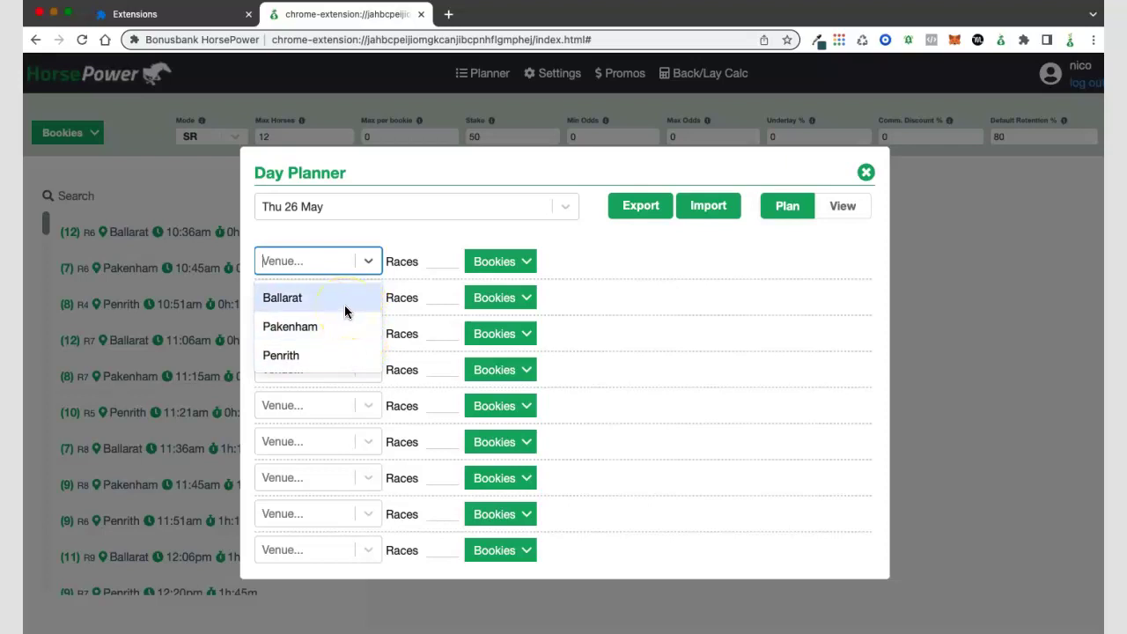
pyautogui.click(345, 306)
pyautogui.click(435, 257)
pyautogui.write('7')
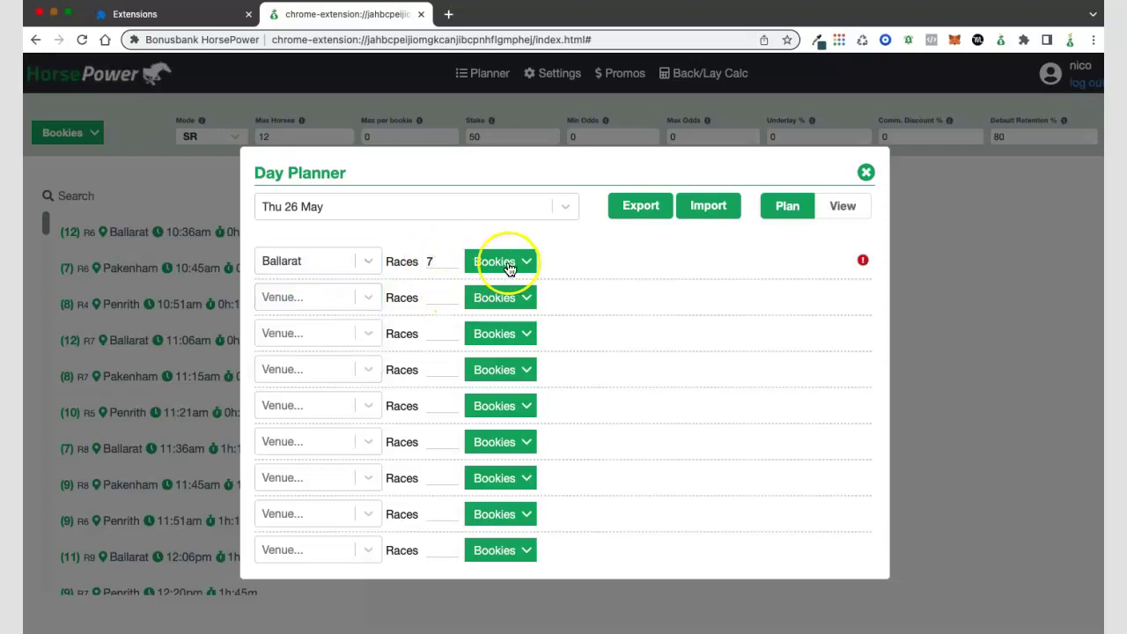
# - Assign the bookies BBet, CrossBet and EliteBet to the Ballarat entry
pyautogui.click(508, 267)
pyautogui.click(554, 302)
pyautogui.click(658, 302)
pyautogui.click(658, 327)
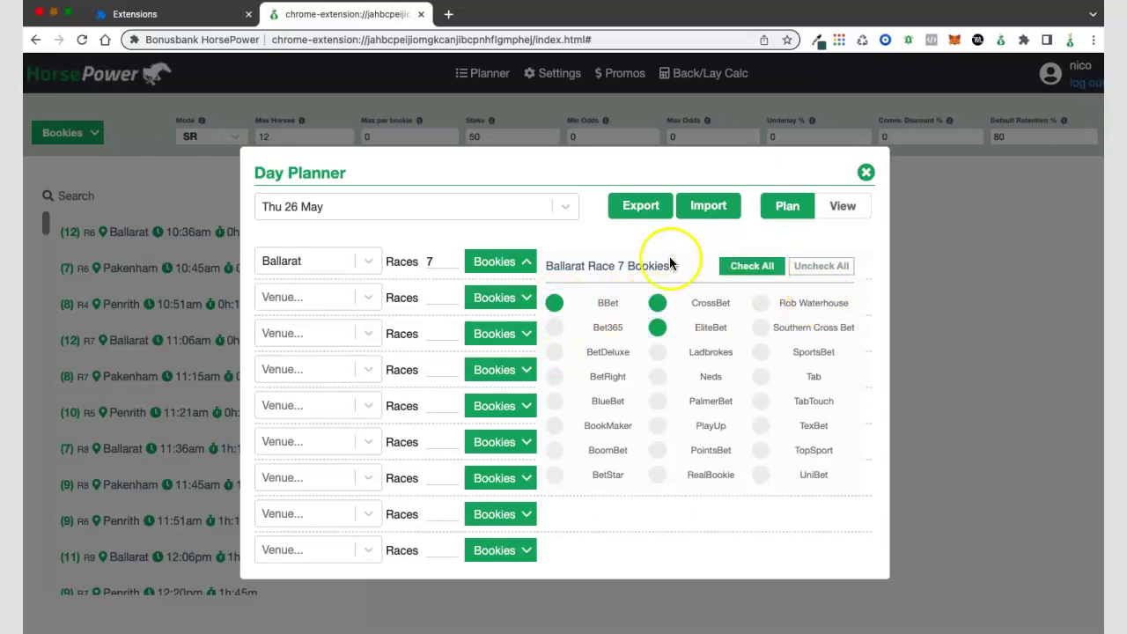
# - Add Pakenham races 6-8 as the second planned entry with the bookies BlueBet, PalmerBet and TexBet
pyautogui.click(374, 299)
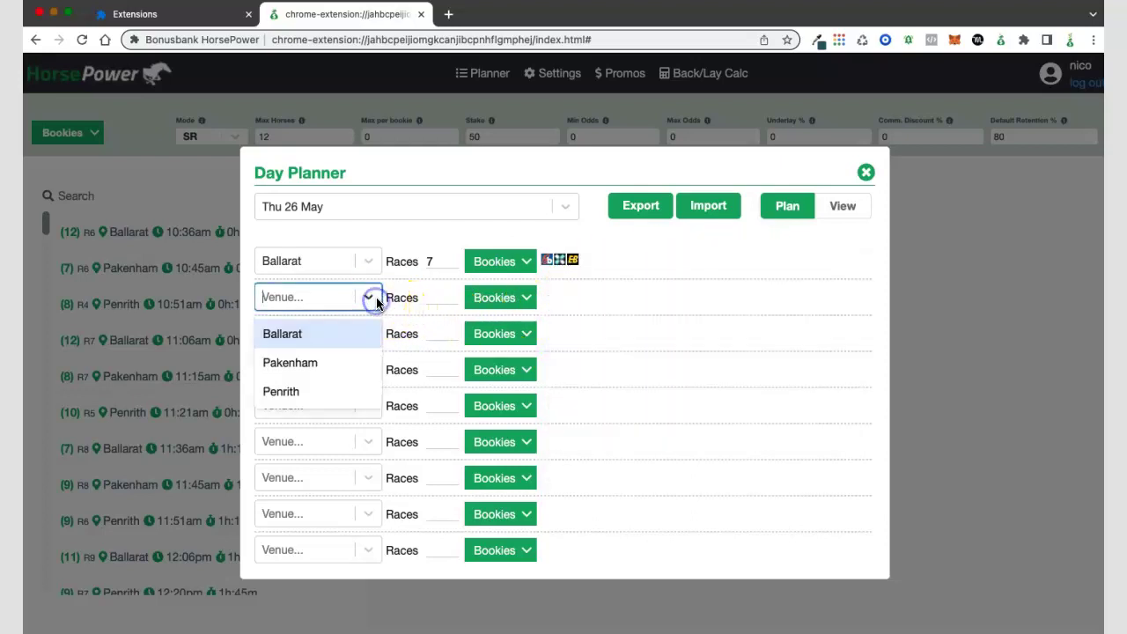
pyautogui.click(366, 368)
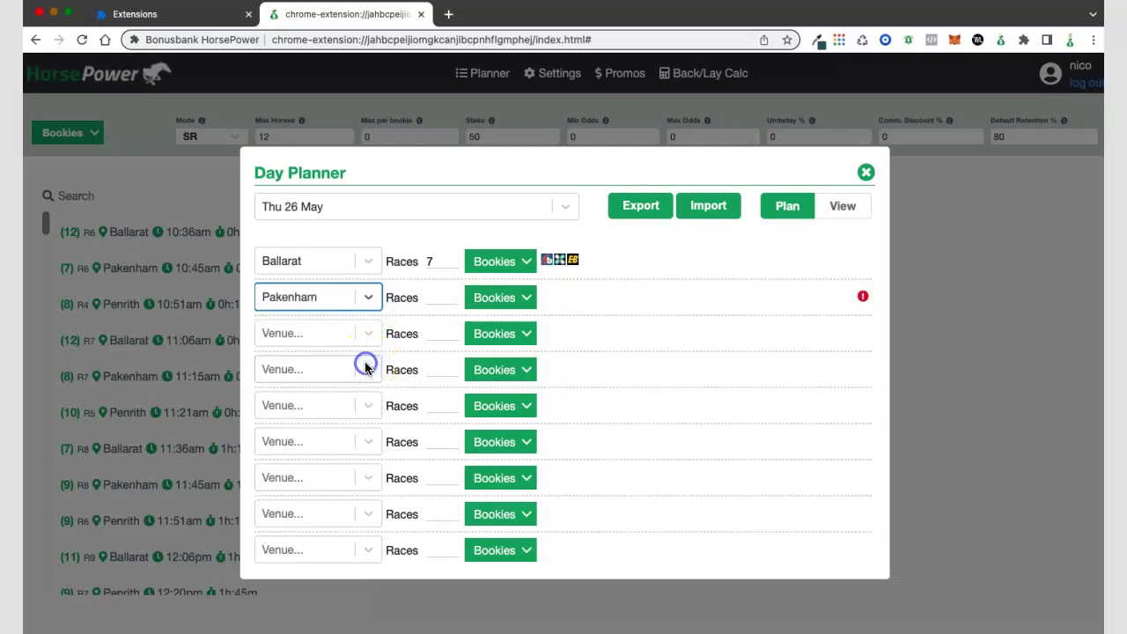
pyautogui.click(444, 297)
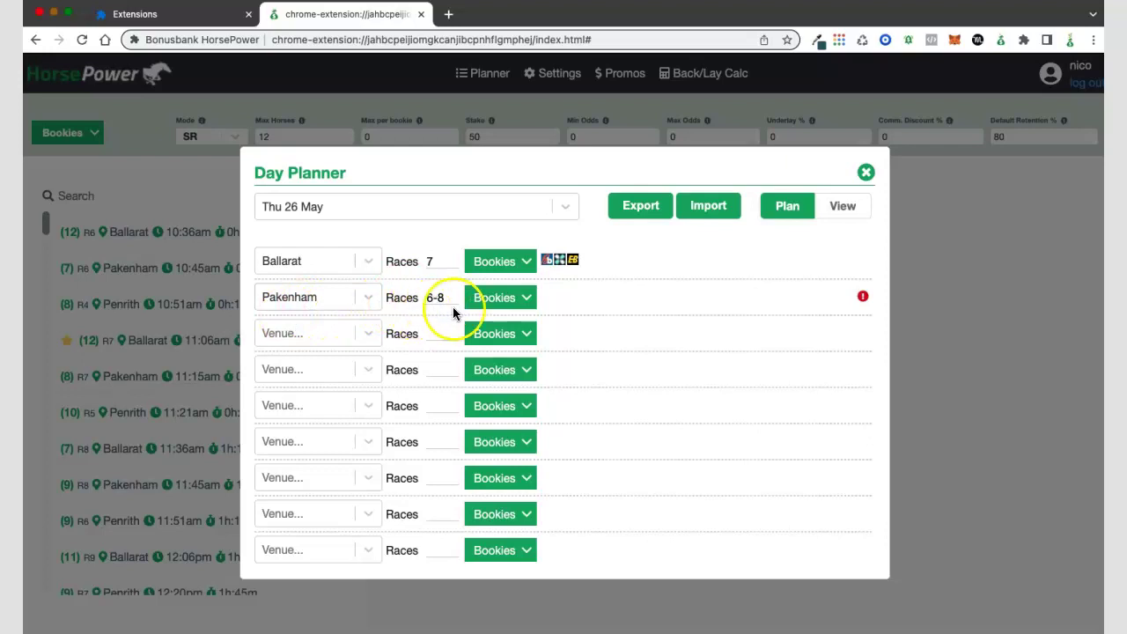
pyautogui.click(524, 298)
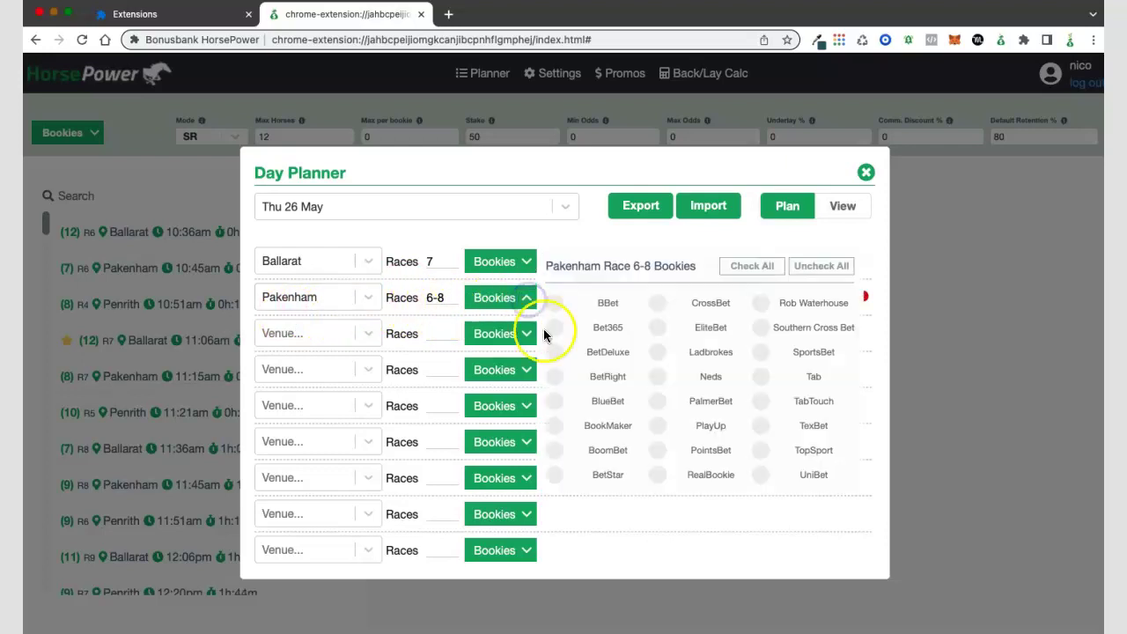
pyautogui.click(554, 401)
pyautogui.click(658, 402)
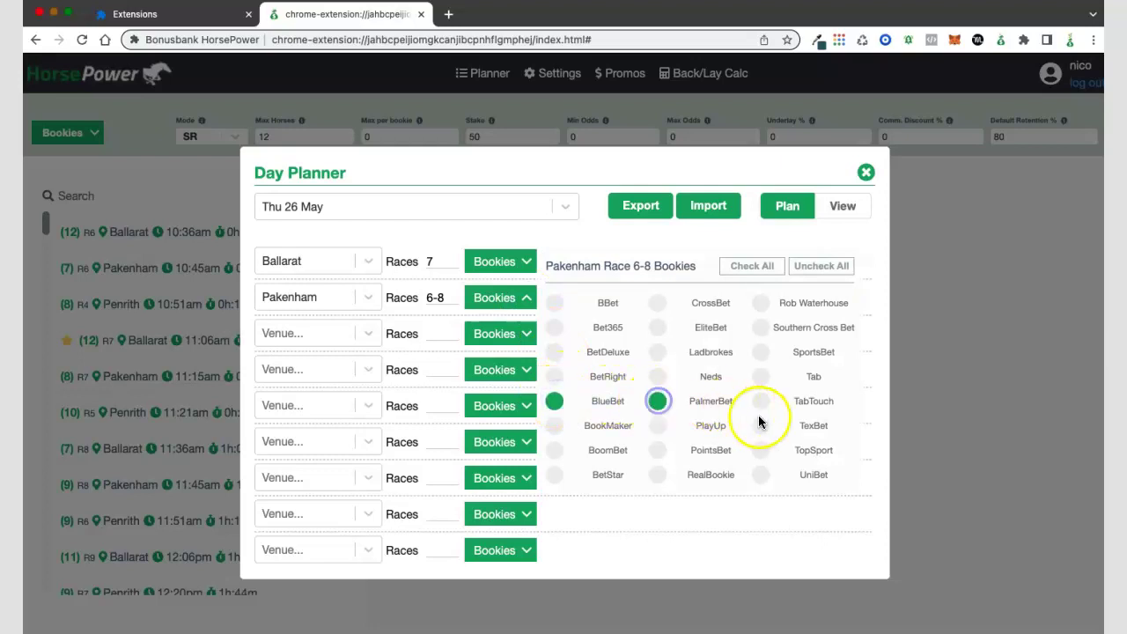
pyautogui.click(762, 426)
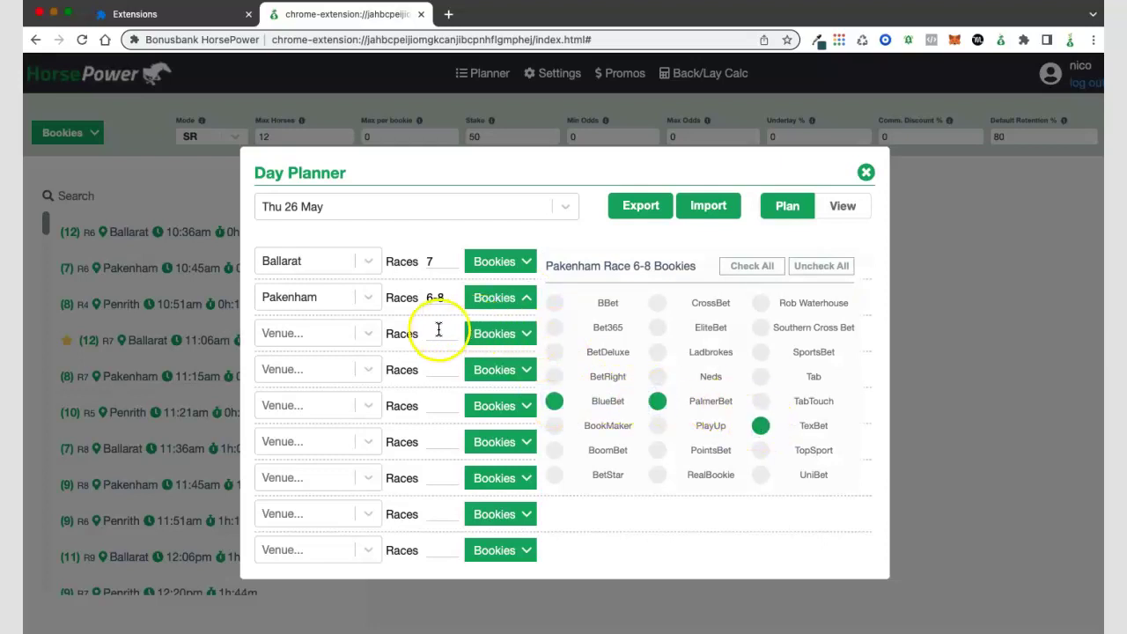
# - Add Penrith races 5,7,8 as the third planned entry with the bookies BetStar and RealBookie
pyautogui.click(373, 333)
pyautogui.click(350, 429)
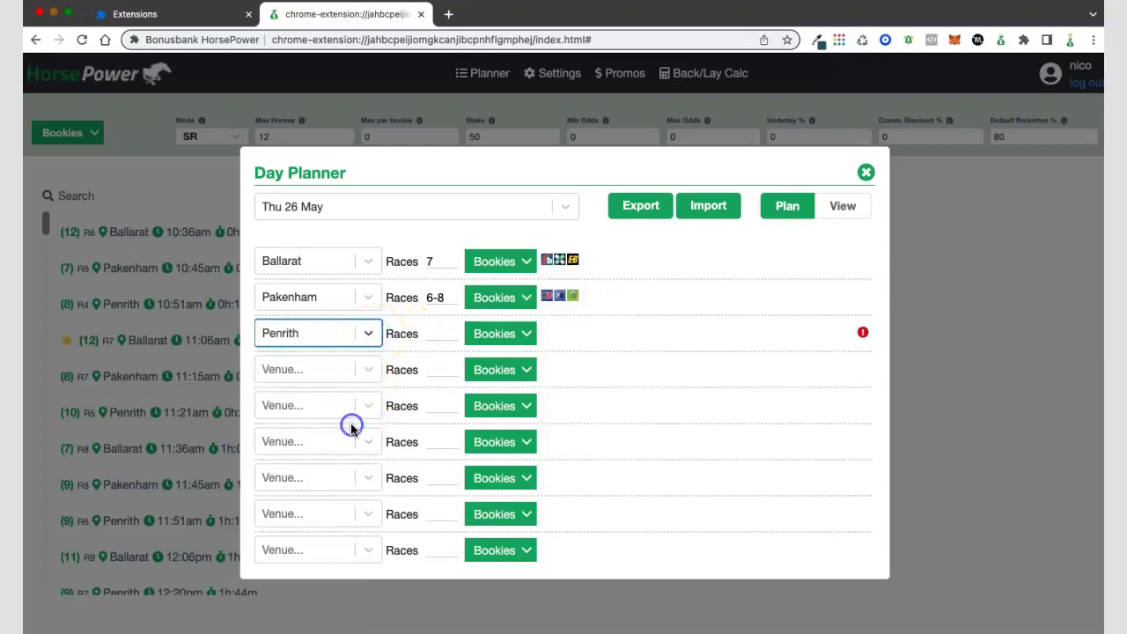
pyautogui.click(437, 334)
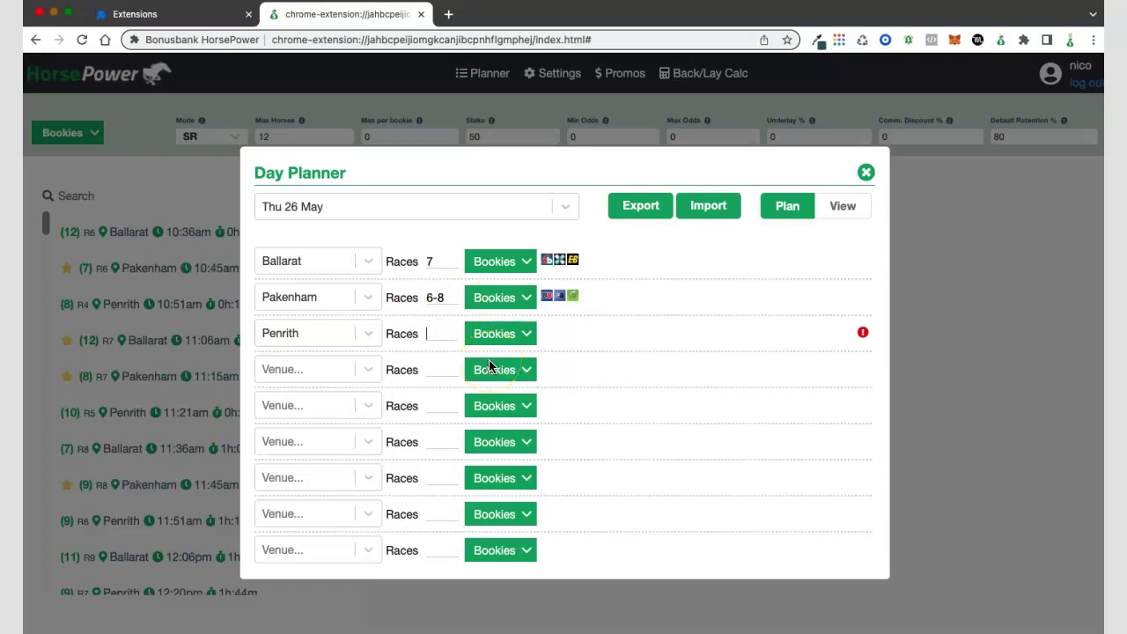
pyautogui.write('5,7,8')
pyautogui.click(526, 333)
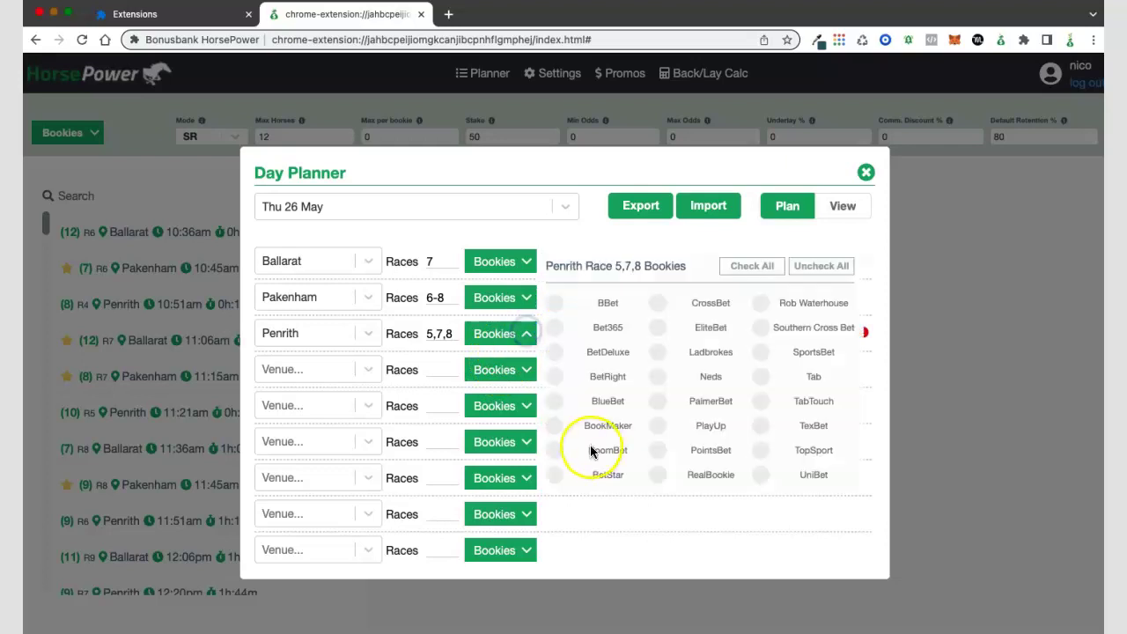
pyautogui.click(559, 475)
pyautogui.click(657, 475)
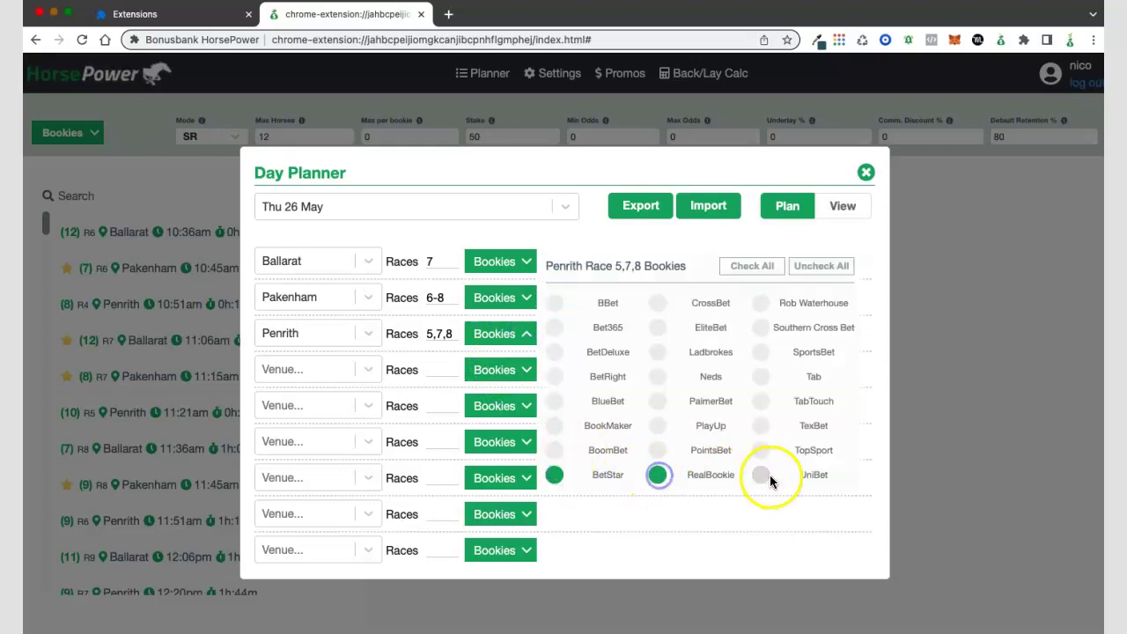
pyautogui.click(577, 239)
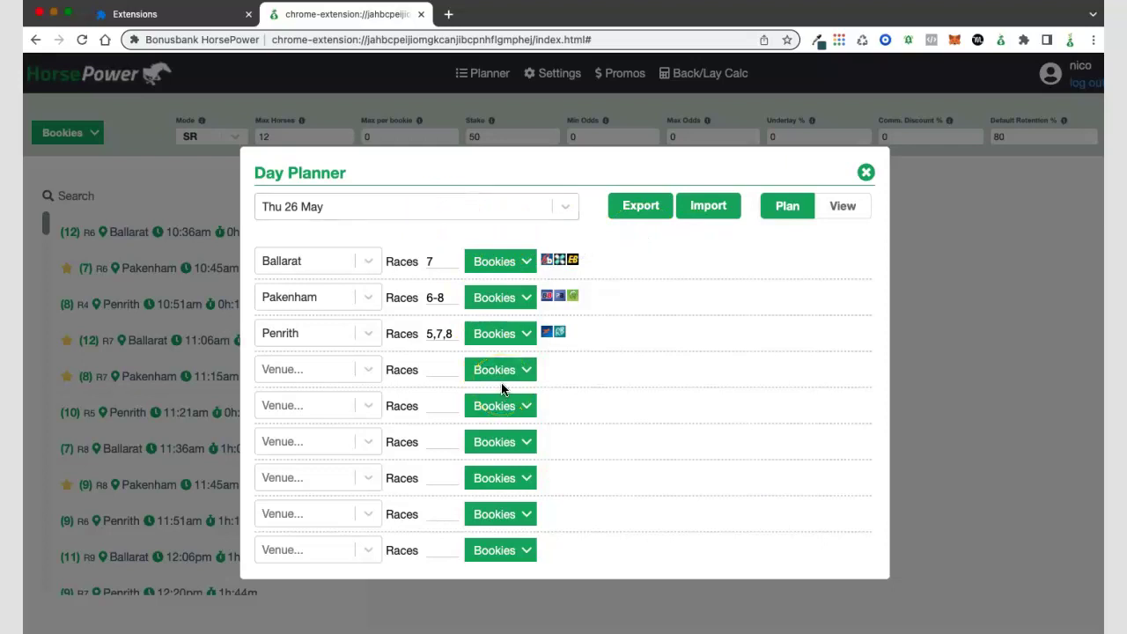
# - Review the planned races as a timed schedule, close the planner and check the preferred bookies selection
pyautogui.click(841, 206)
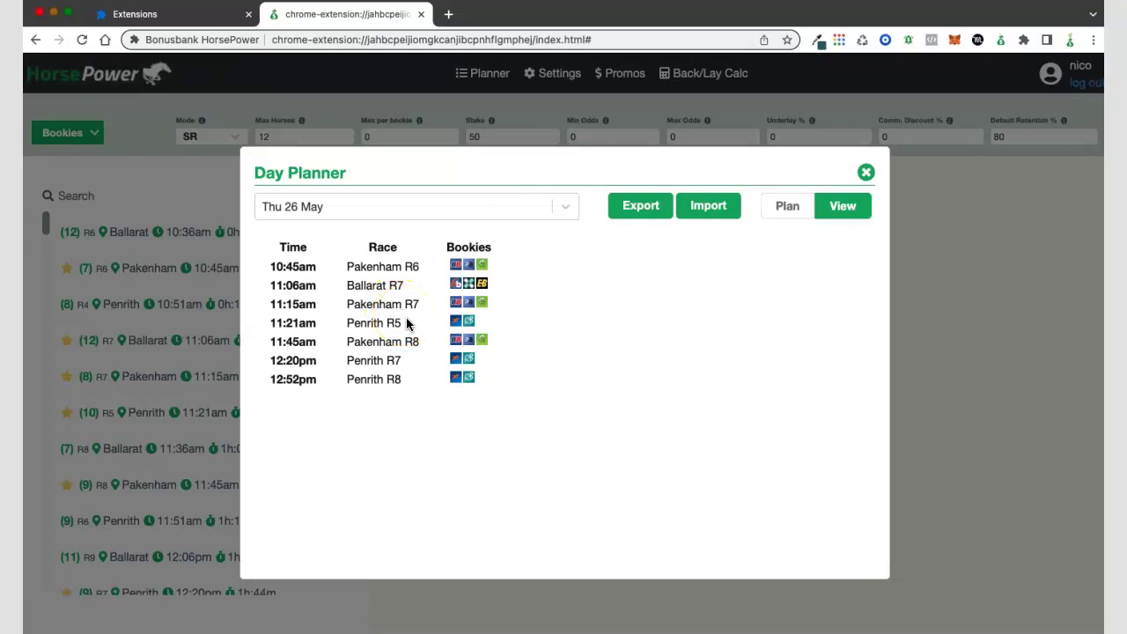
pyautogui.click(868, 173)
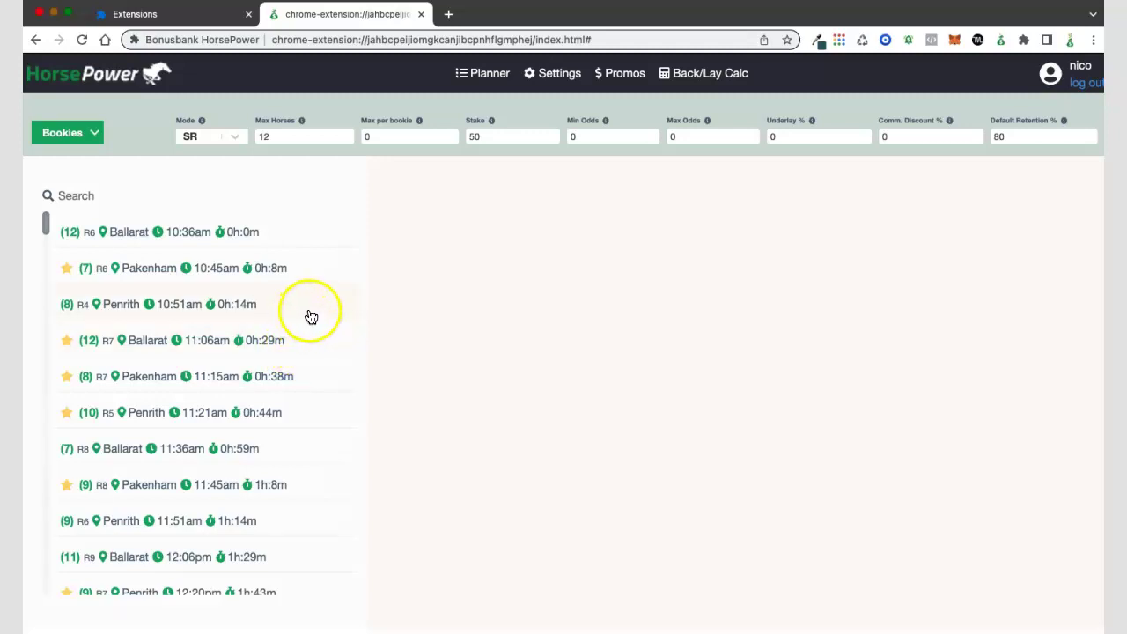
pyautogui.click(94, 134)
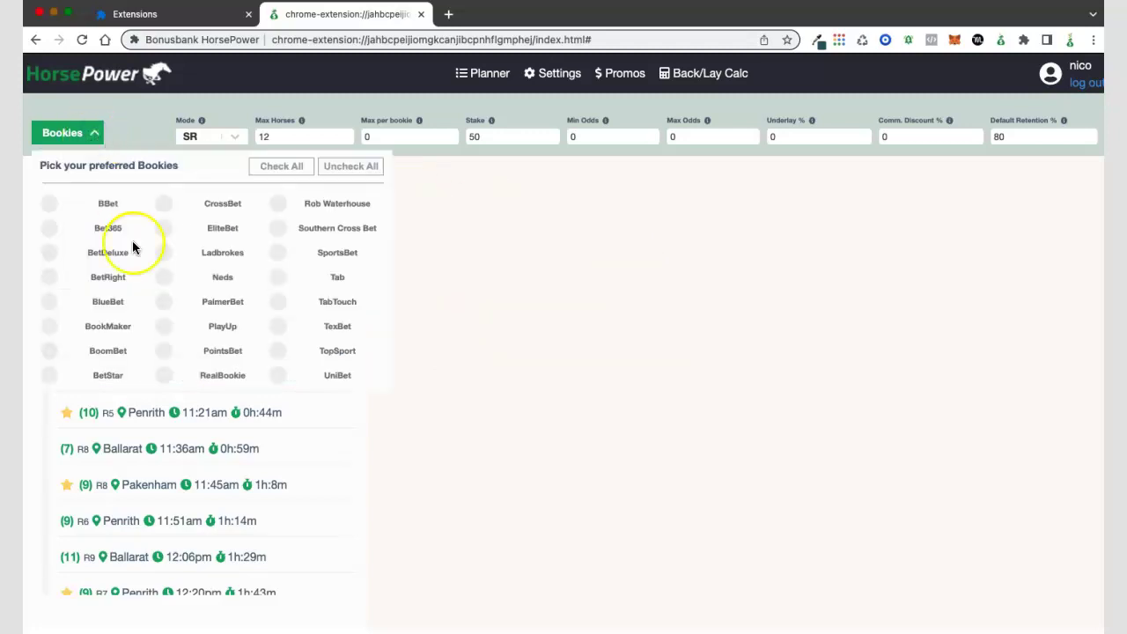
pyautogui.click(94, 134)
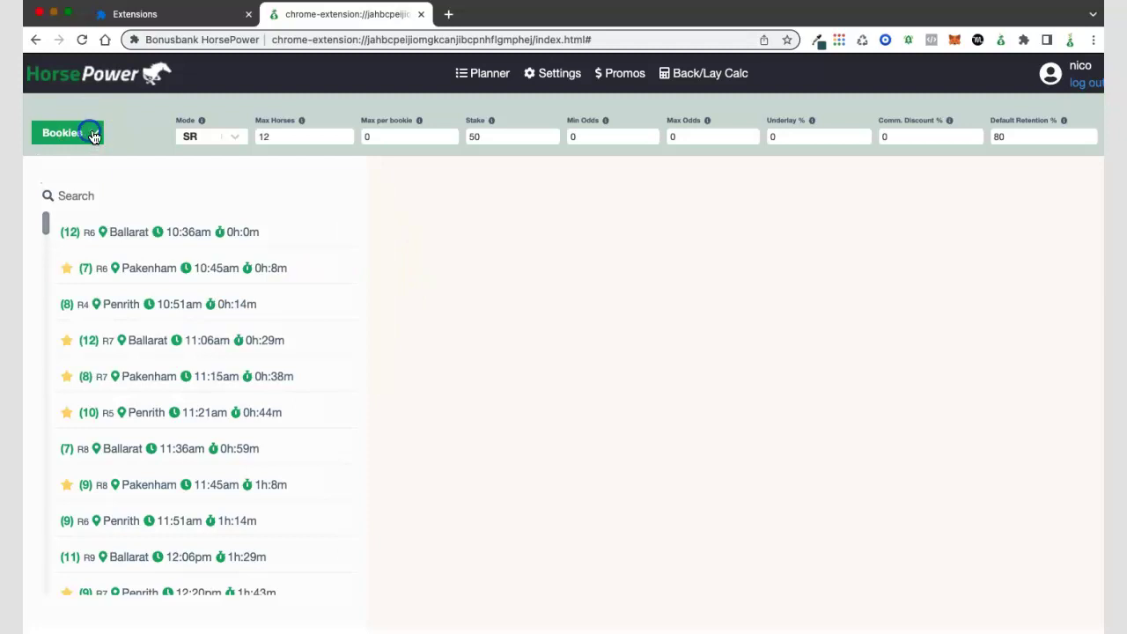
# - Load the odds for the planned Pakenham R6 race and check its BlueBet race page
pyautogui.click(157, 271)
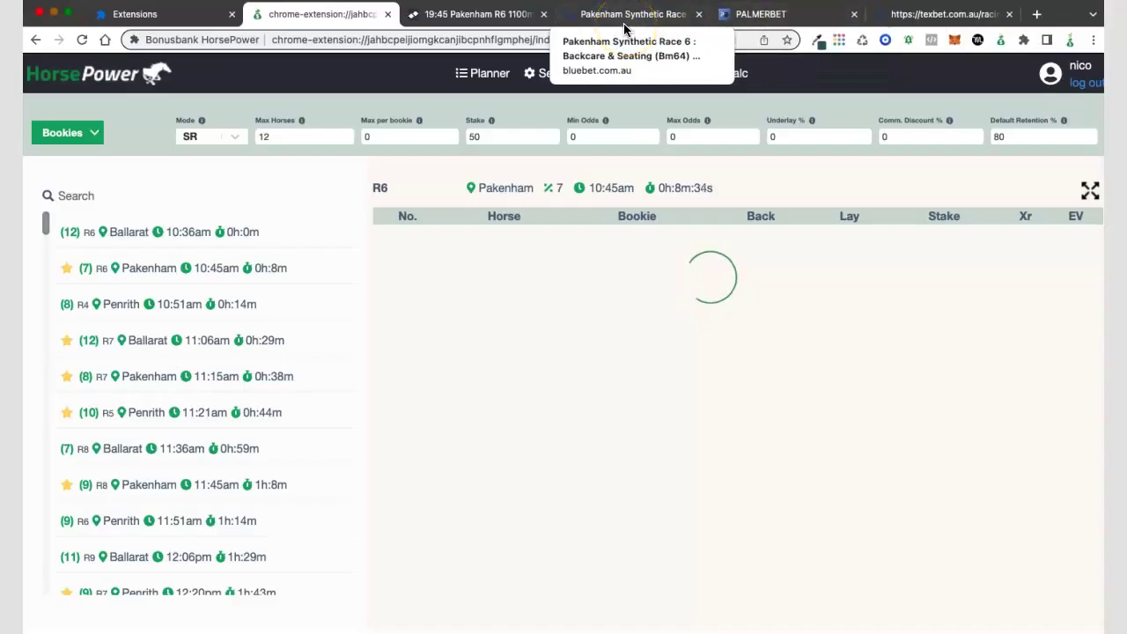
pyautogui.scroll(-1, 405, 175)
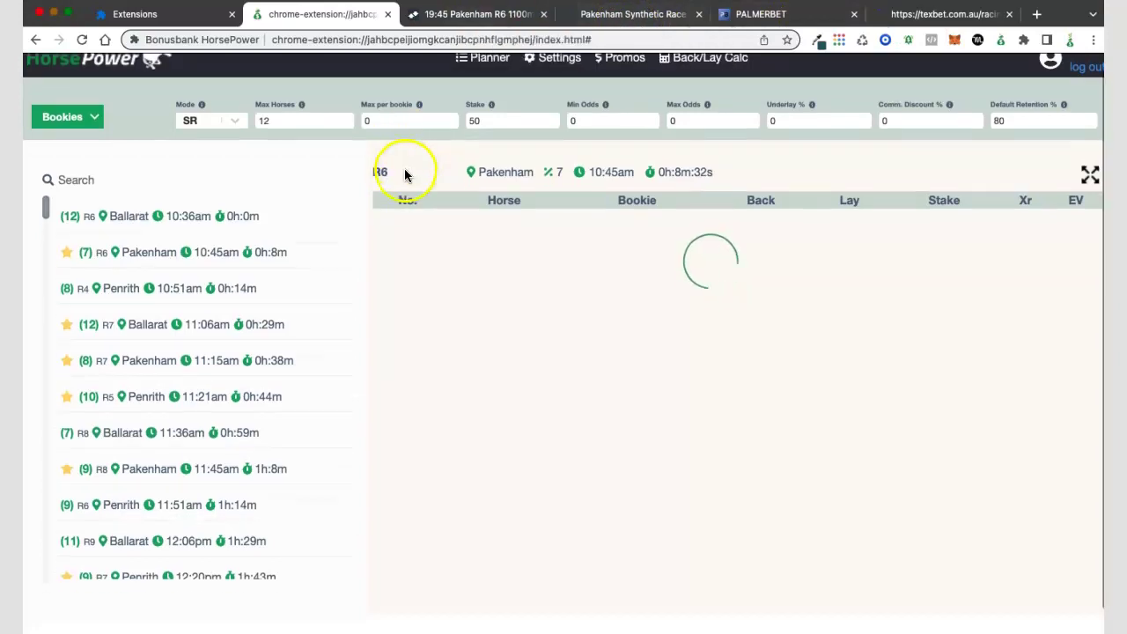
pyautogui.scroll(1, 382, 183)
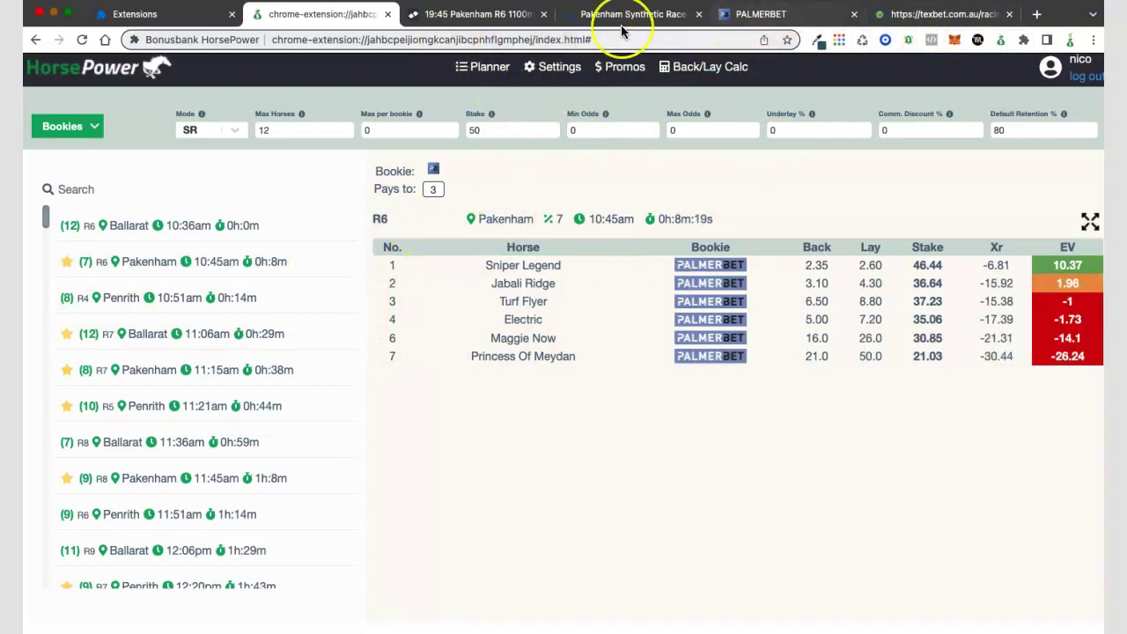
pyautogui.click(647, 15)
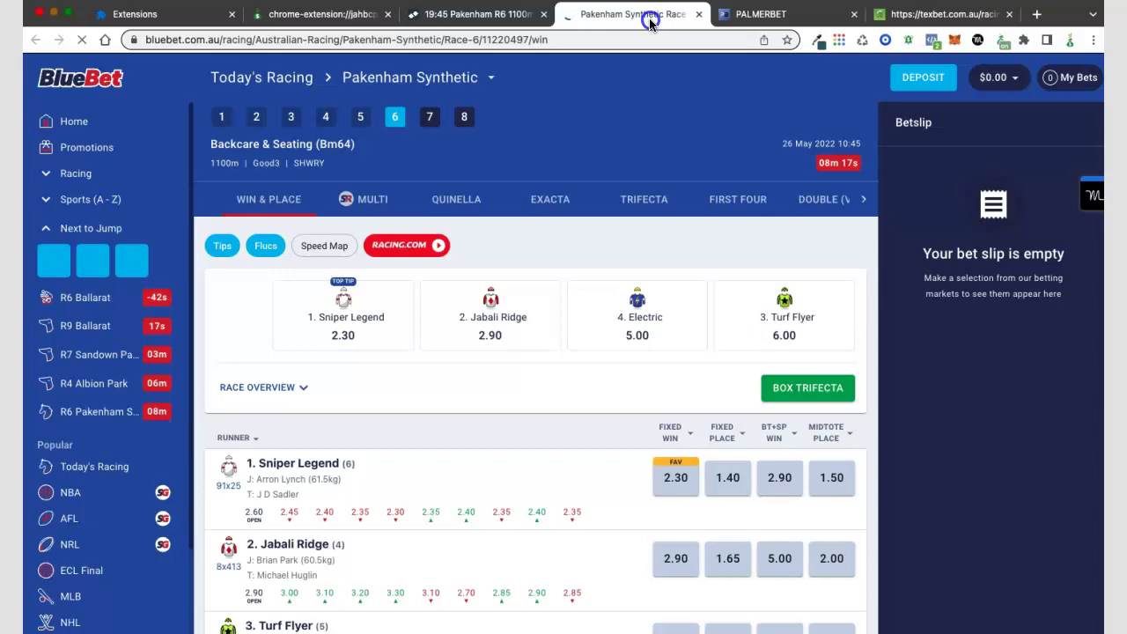
# - Return to HorsePower and load the odds for the planned Ballarat R7 race
pyautogui.click(357, 15)
pyautogui.click(148, 333)
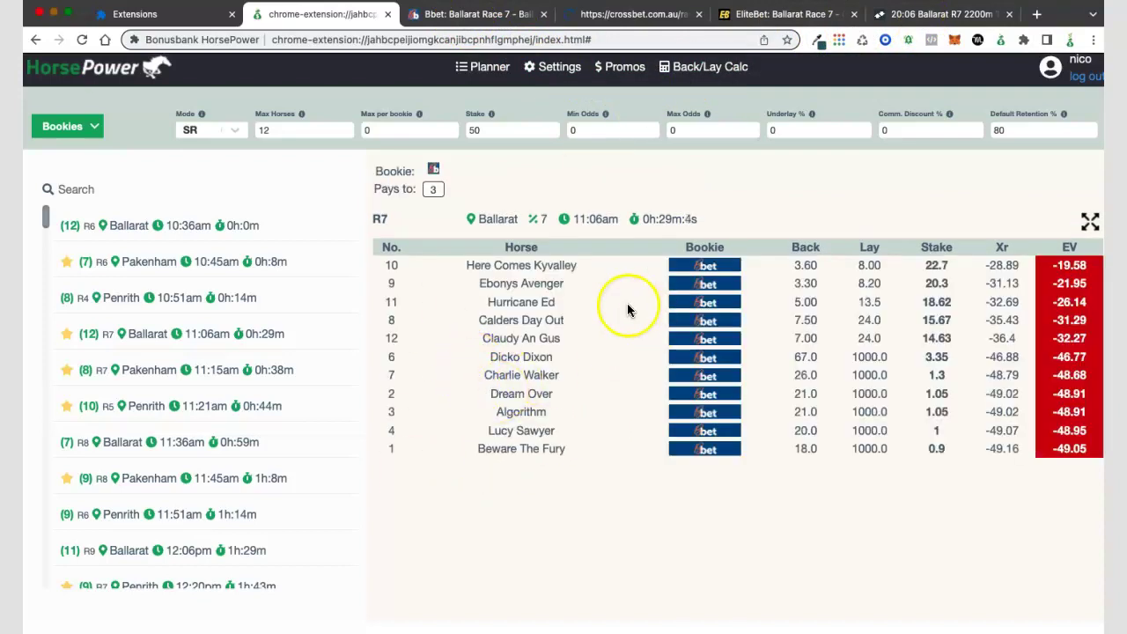
pyautogui.click(627, 304)
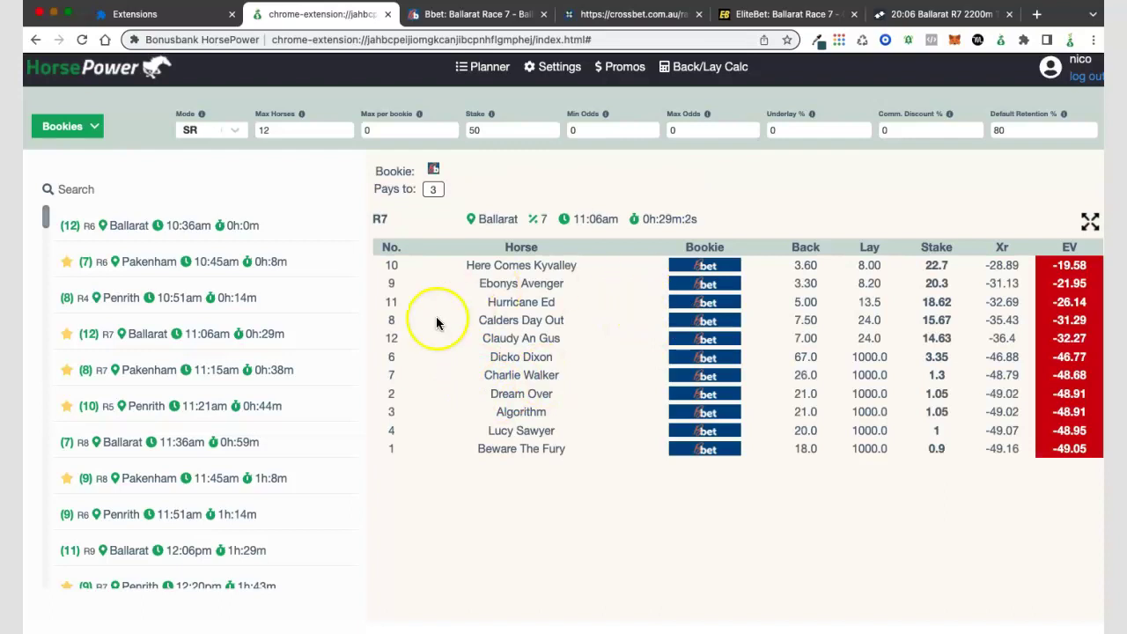